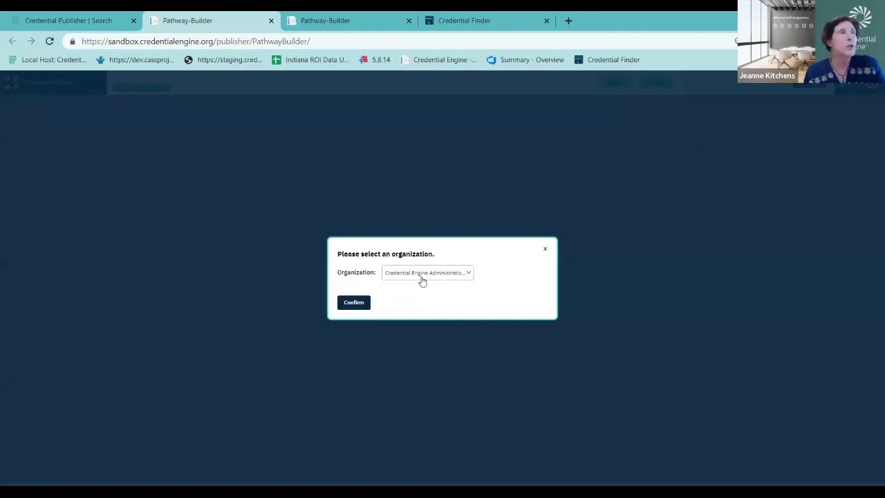
Confirm Credential Engine Administration as the organization and bring up the blank form for adding a pathway
click(356, 303)
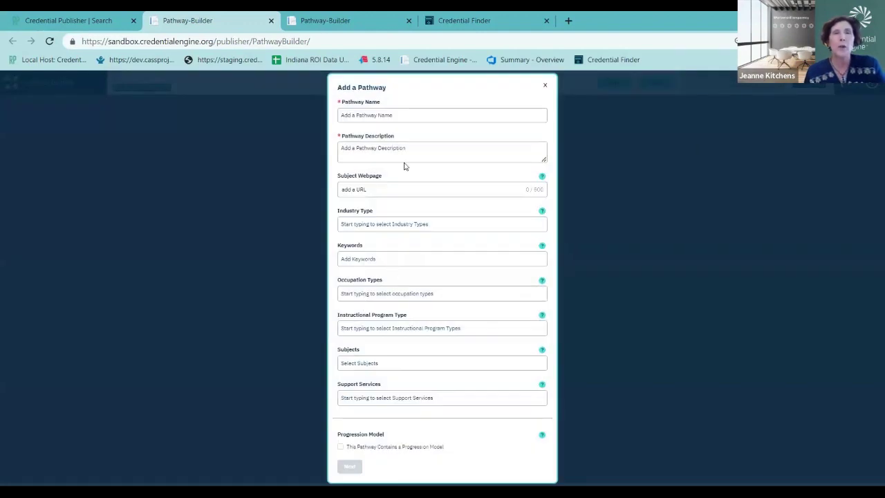
click(403, 108)
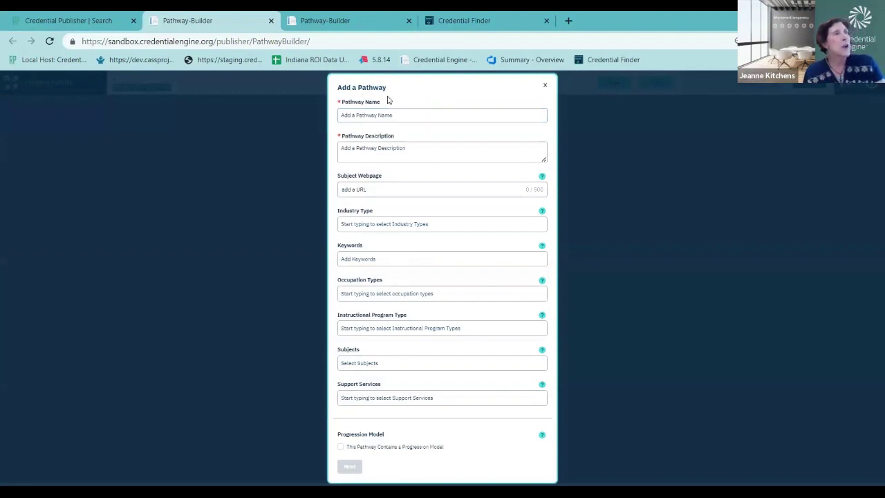
Switch to the existing Certified Nurse Assistant Micropathway and open its pathway details to review the name and description
click(360, 21)
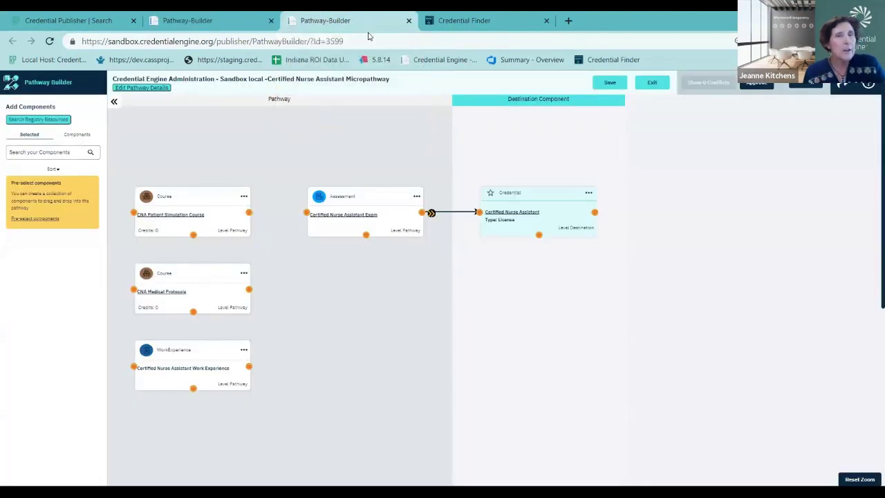
click(154, 91)
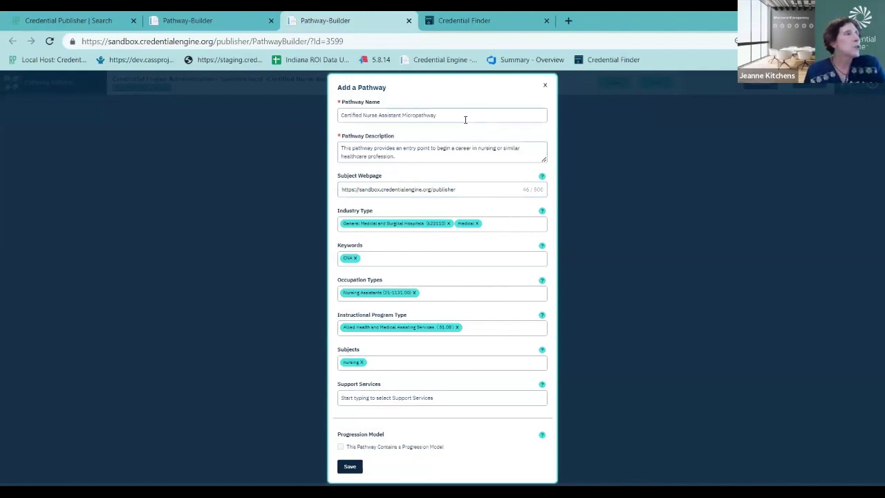
drag(464, 116, 371, 116)
click(469, 156)
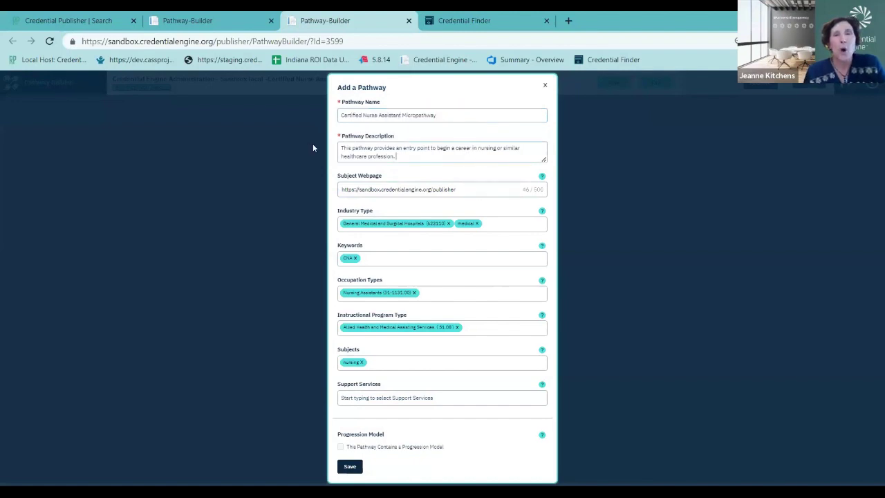
Add Nursing Care Facilities (Skilled Nursing Facilities) (623110) as an industry type for the pathway
click(506, 226)
click(502, 211)
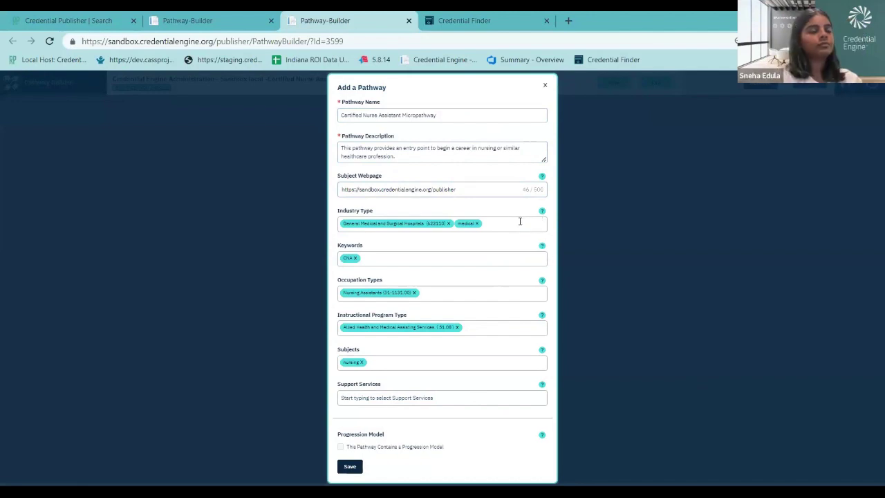
click(520, 221)
text(Nursing)
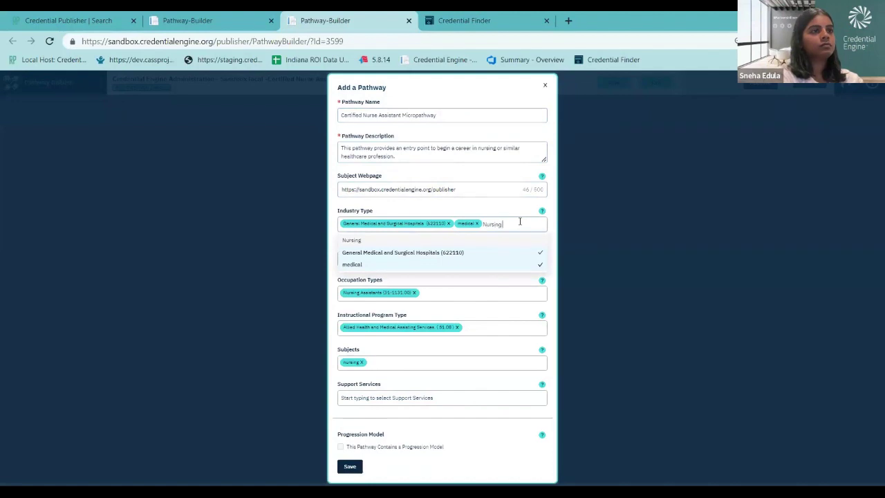
text( care)
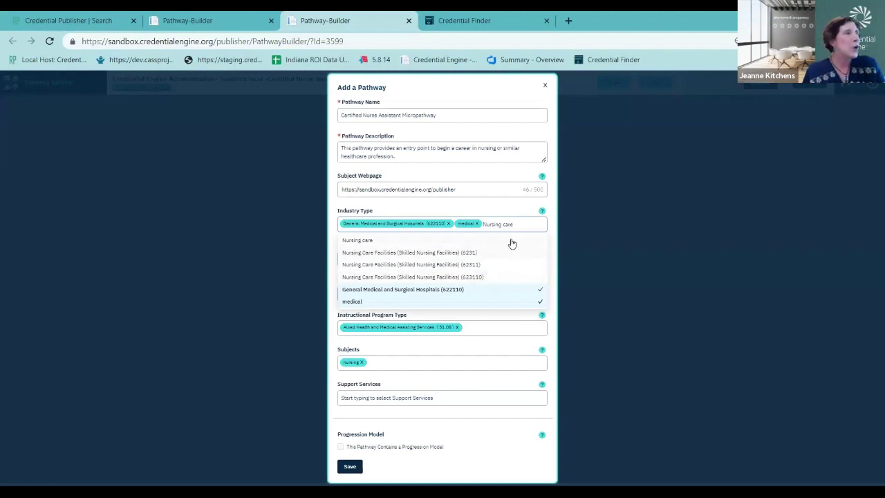
click(493, 278)
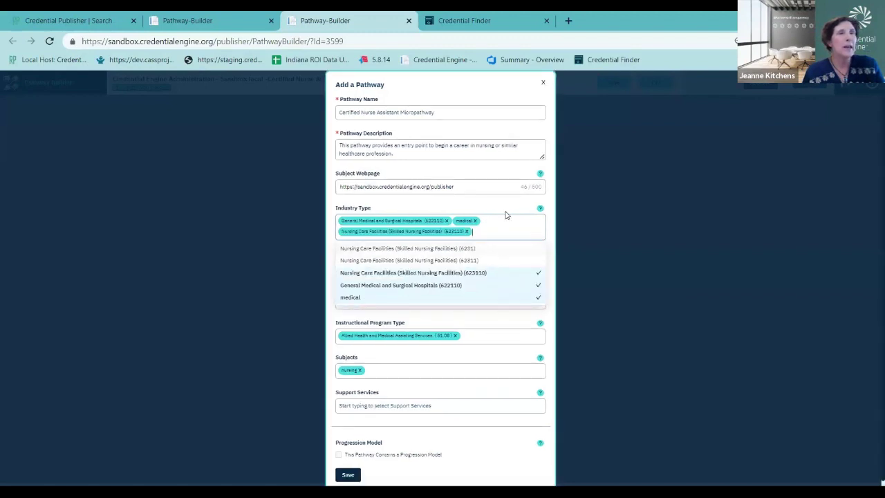
click(502, 207)
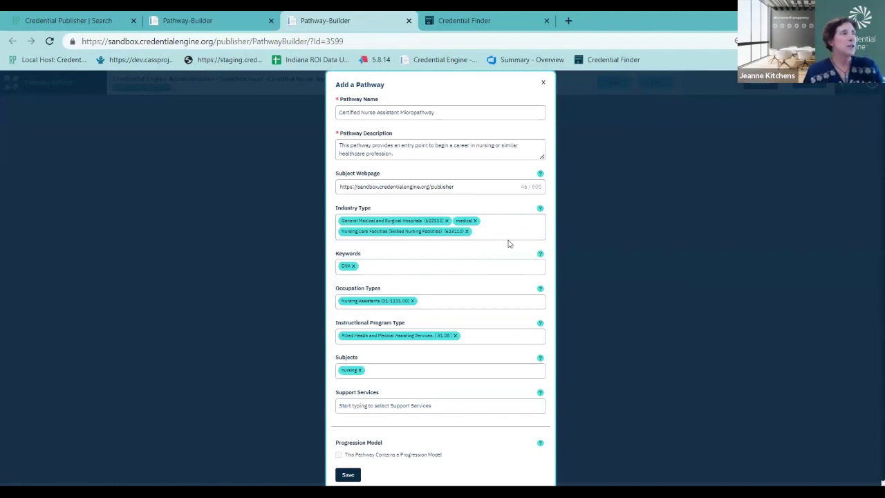
Add Nursing as a custom entry in the pathway's occupation types
scroll(508, 242, down, 1)
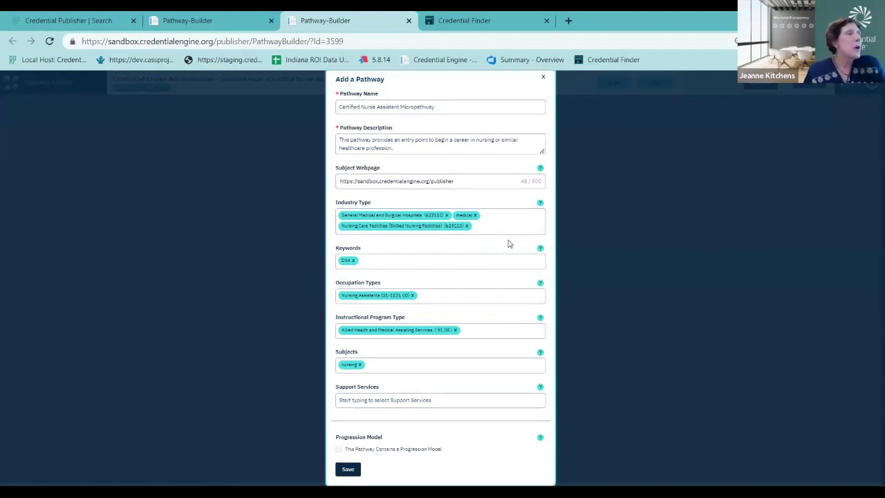
click(466, 296)
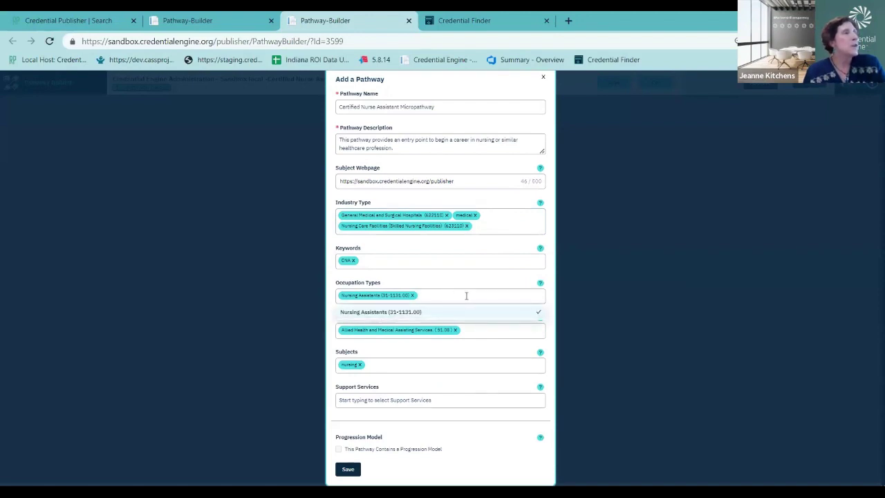
text(Nu)
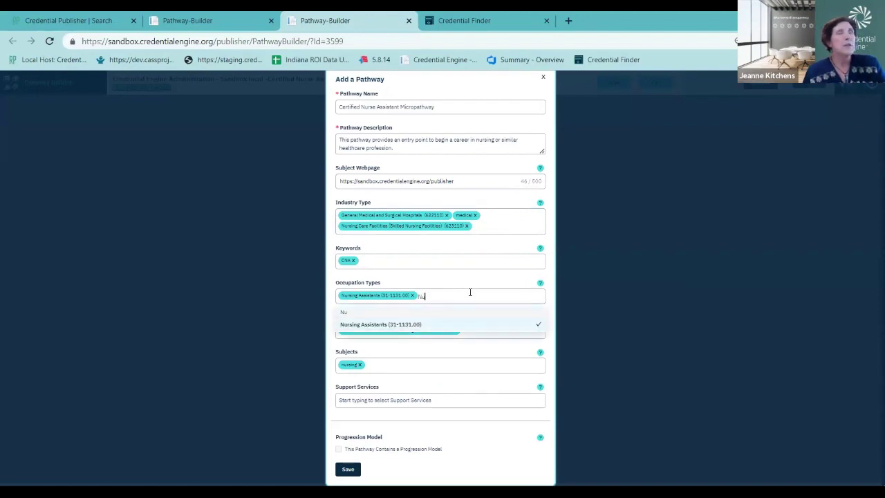
text(rsing)
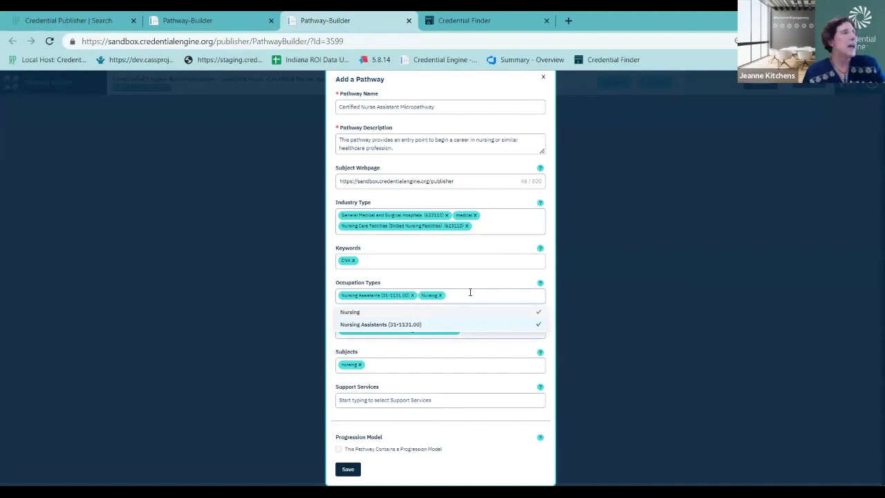
key(Return)
click(470, 281)
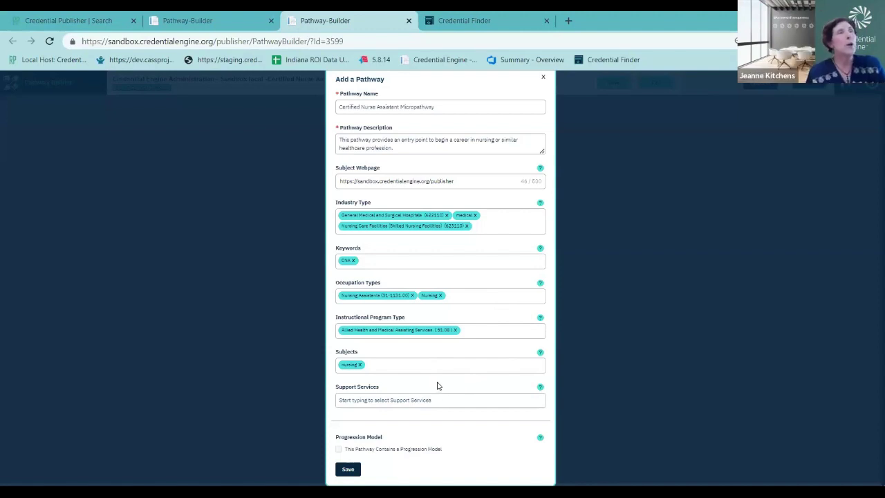
Show the guidance for Instructional Program Type and add Nursing Occupations Support Services as a support service
click(540, 319)
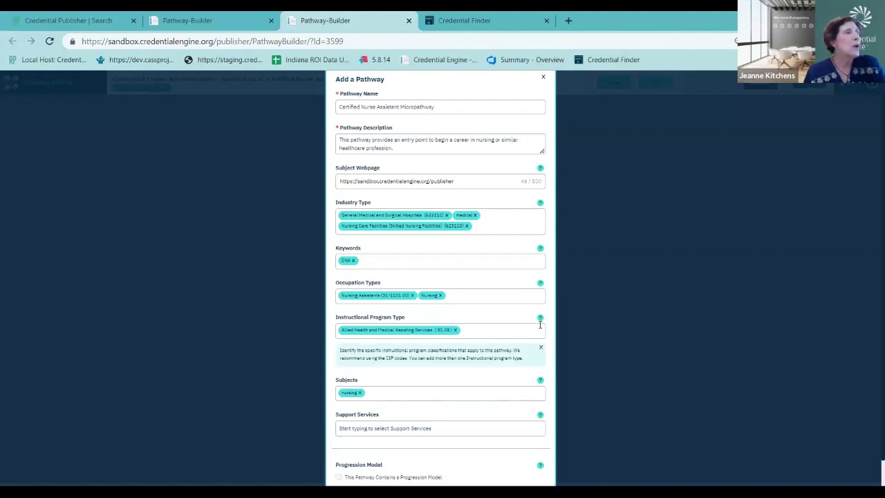
scroll(526, 386, down, 1)
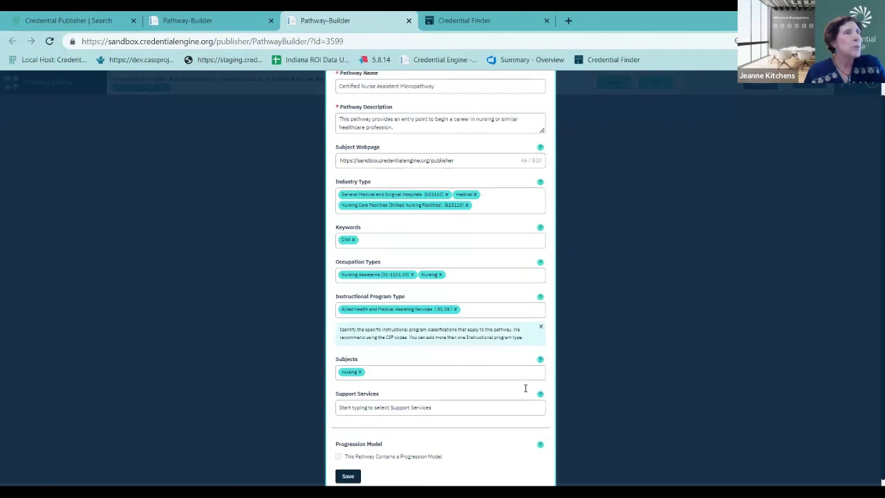
scroll(524, 392, down, 1)
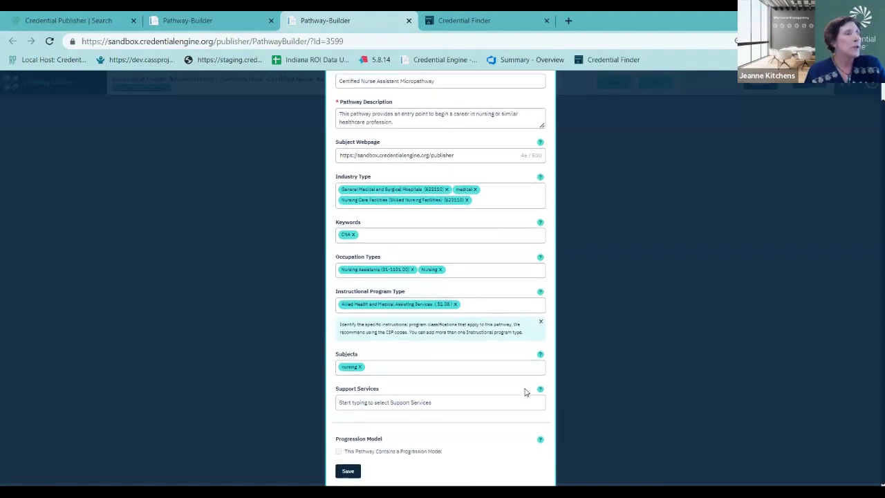
scroll(525, 392, down, 1)
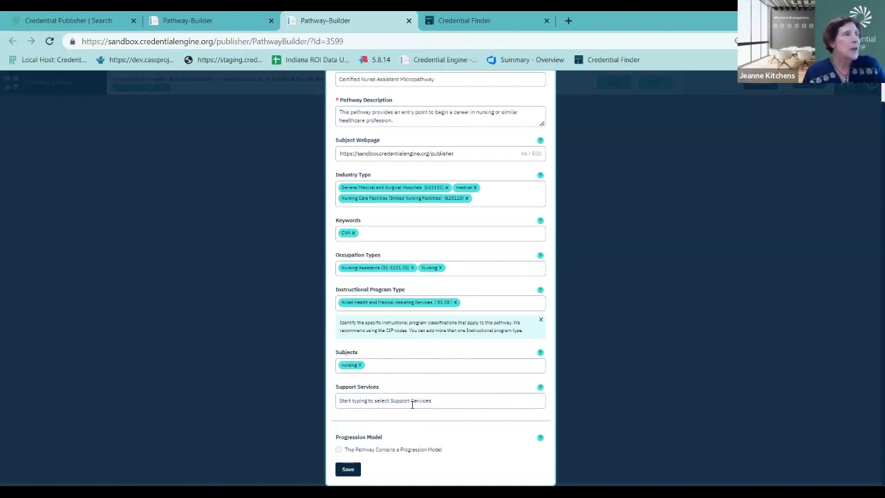
text(Nur)
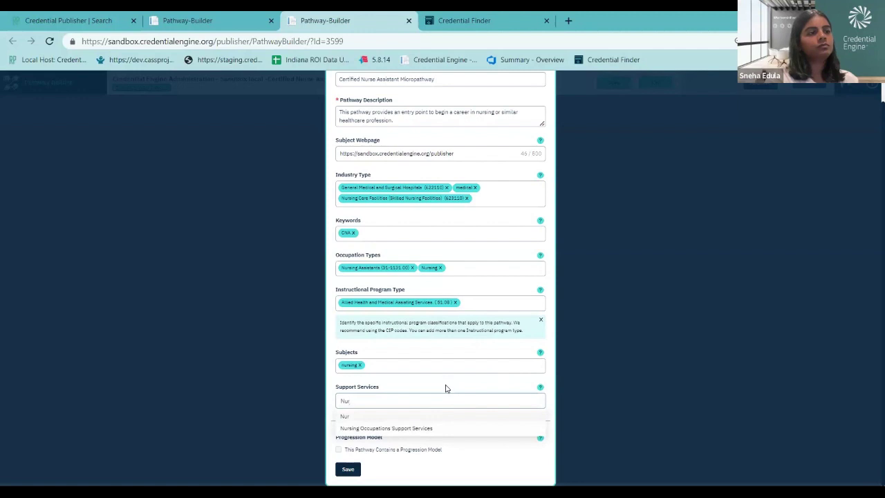
click(429, 428)
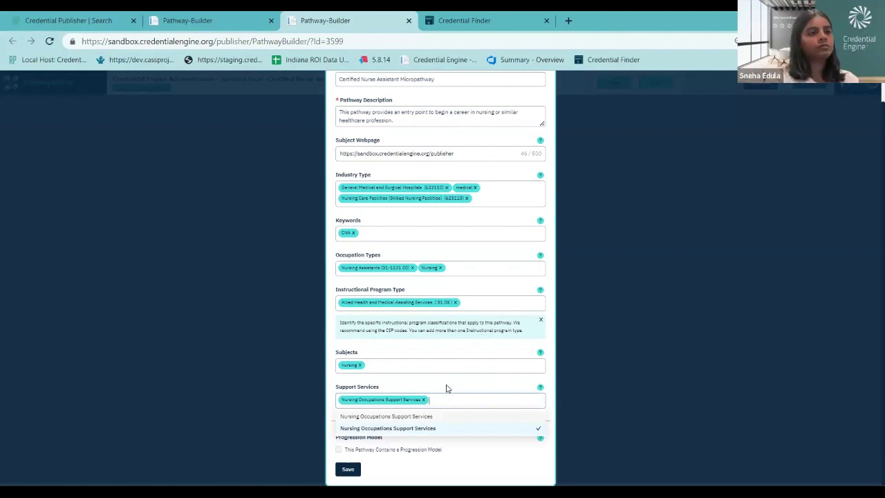
click(446, 388)
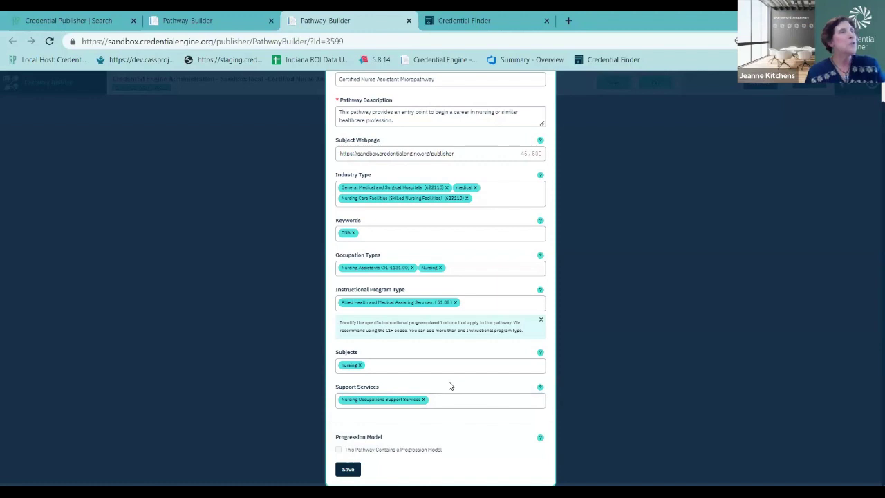
Save the edited pathway details and return to the pathway canvas
scroll(449, 385, up, 1)
scroll(448, 385, down, 1)
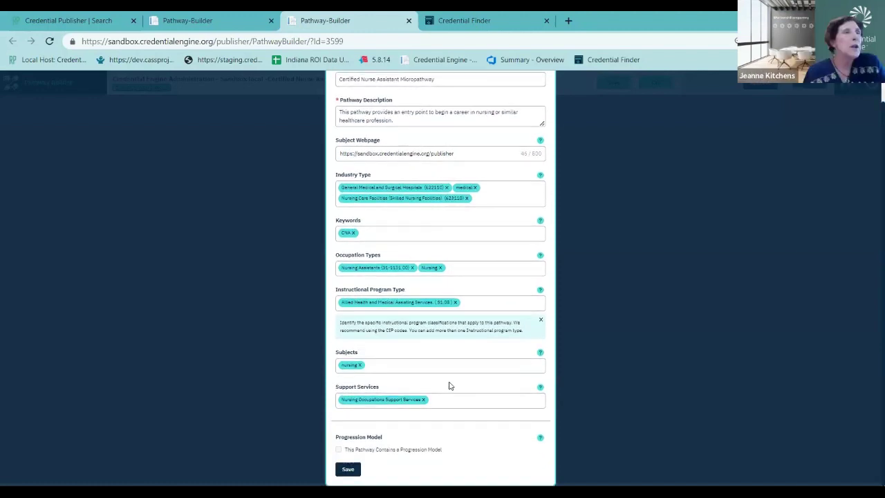
click(348, 470)
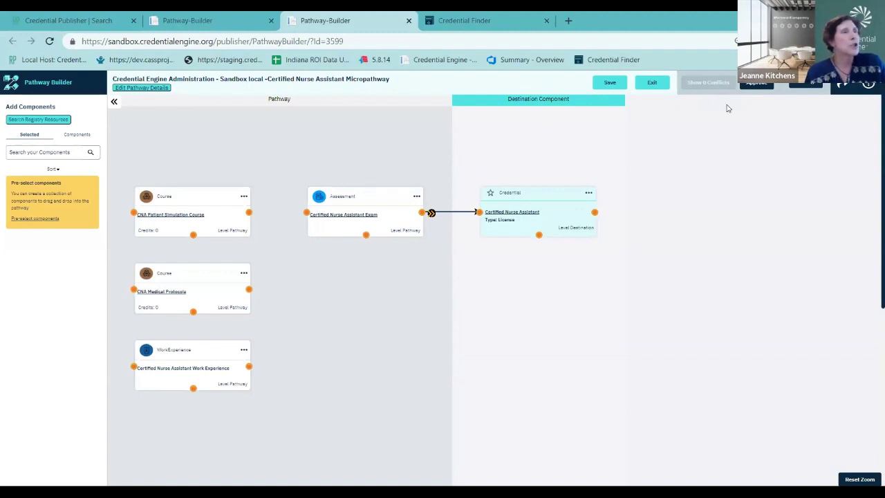
Check the grid and print options, and view the Pathway Builder help window before closing it
click(798, 84)
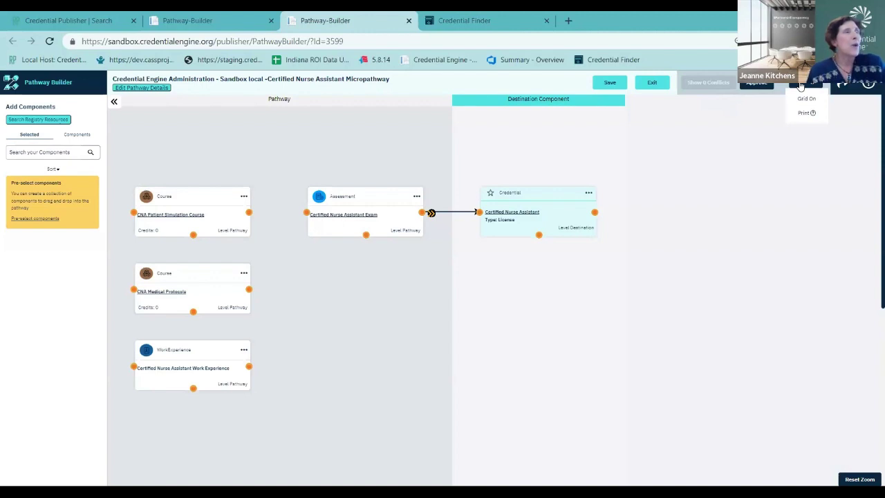
click(839, 86)
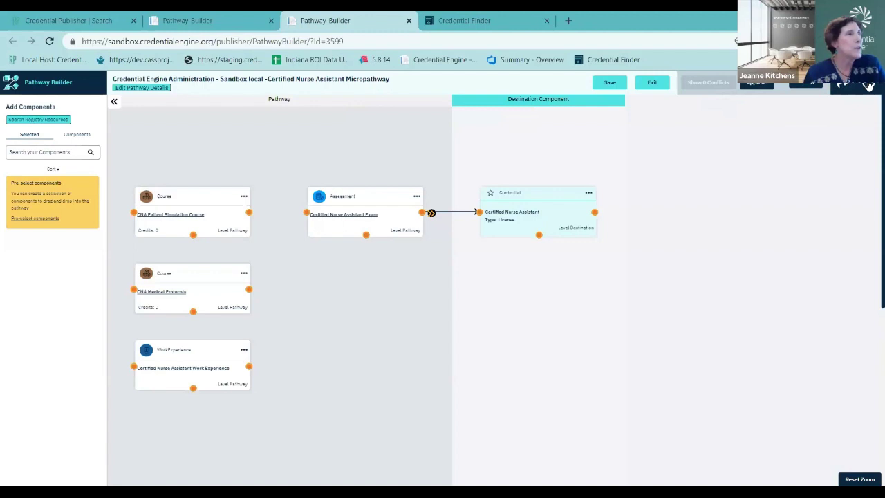
click(869, 85)
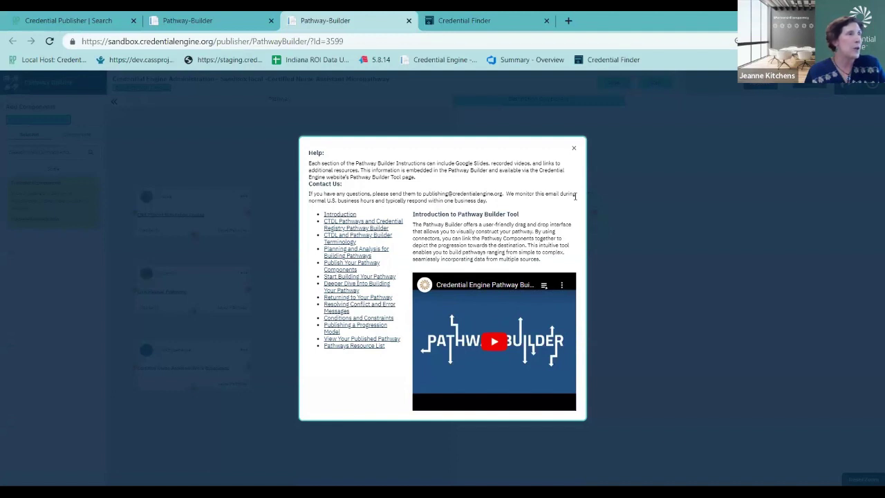
click(576, 150)
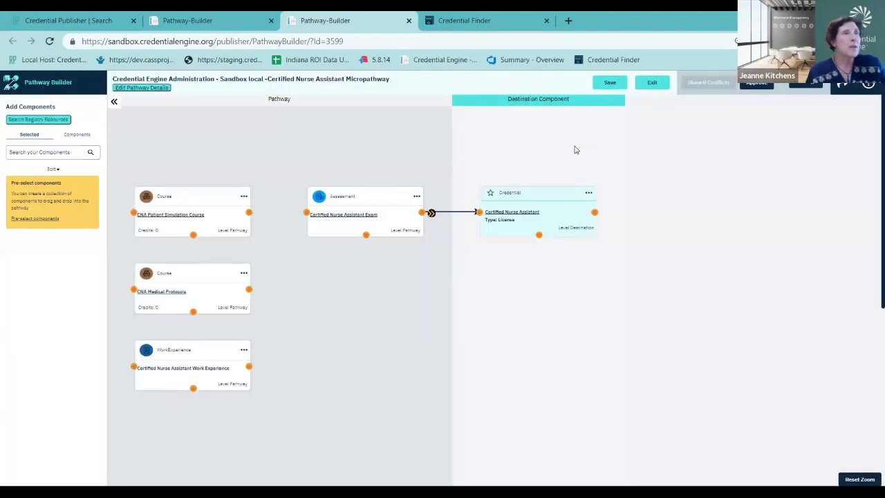